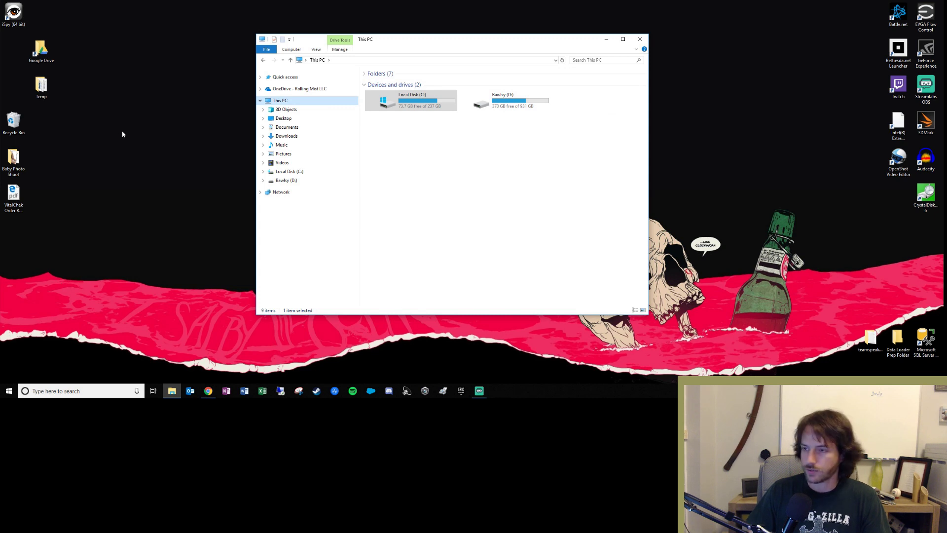
# Open Device Manager and check the disk drives list for the Samsung SSD 970 EVO 500GB.
pyautogui.click(53, 385)
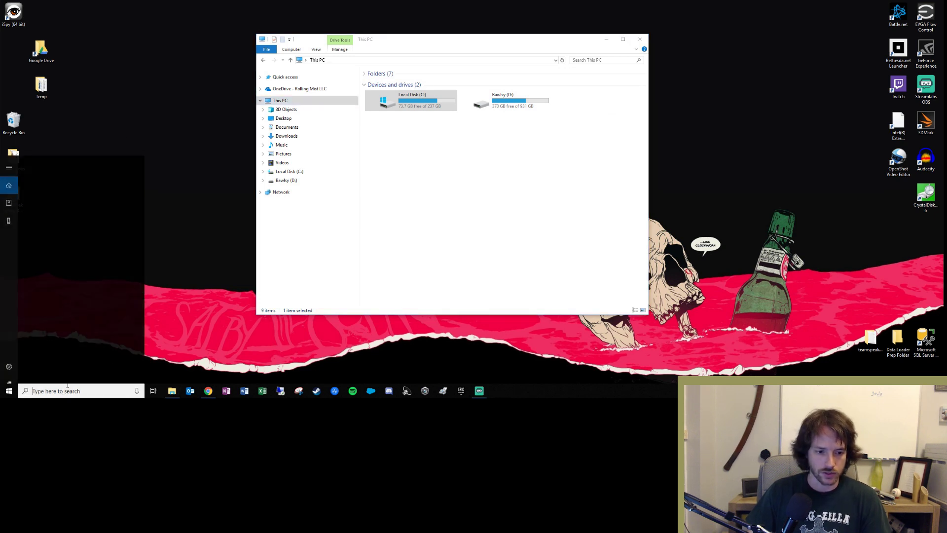
pyautogui.write('dev')
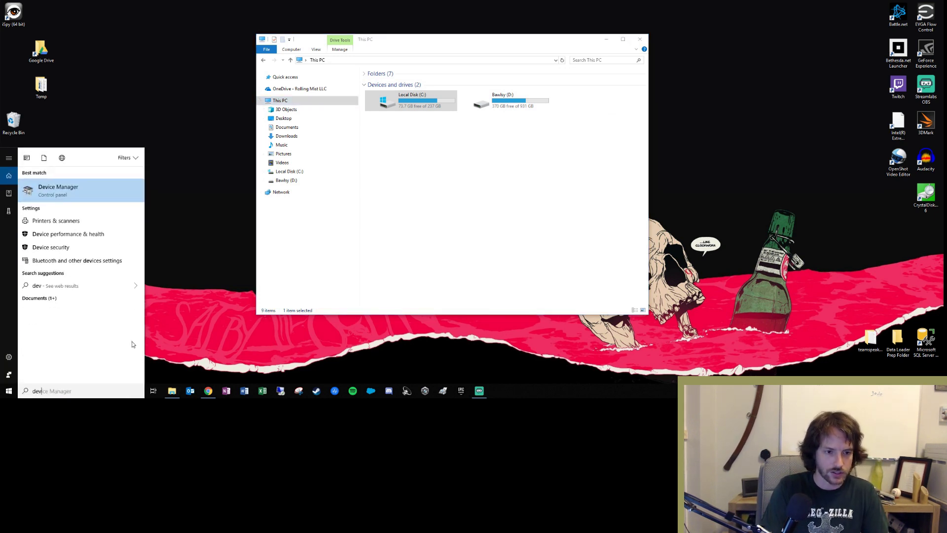
pyautogui.press('Return')
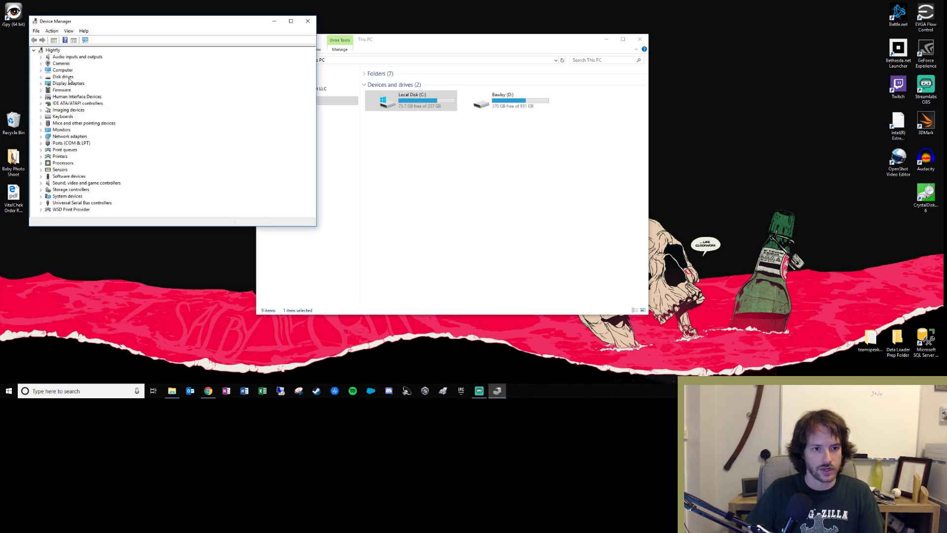
pyautogui.moveTo(113, 27); pyautogui.dragTo(195, 45)
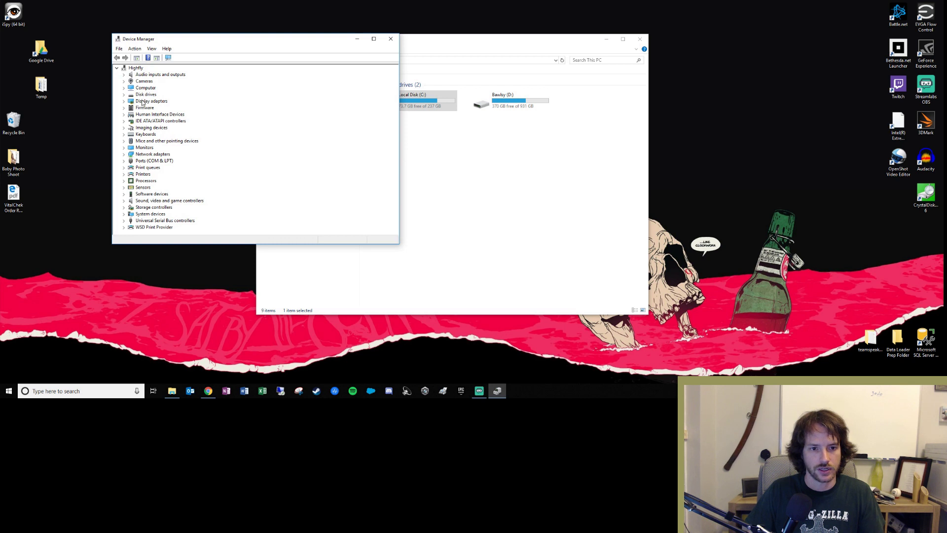
pyautogui.click(124, 95)
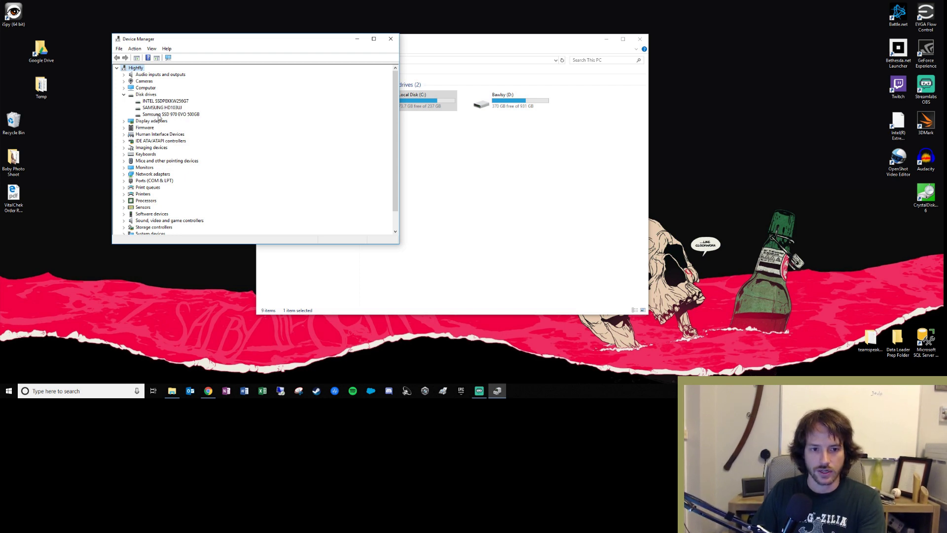
pyautogui.click(196, 114)
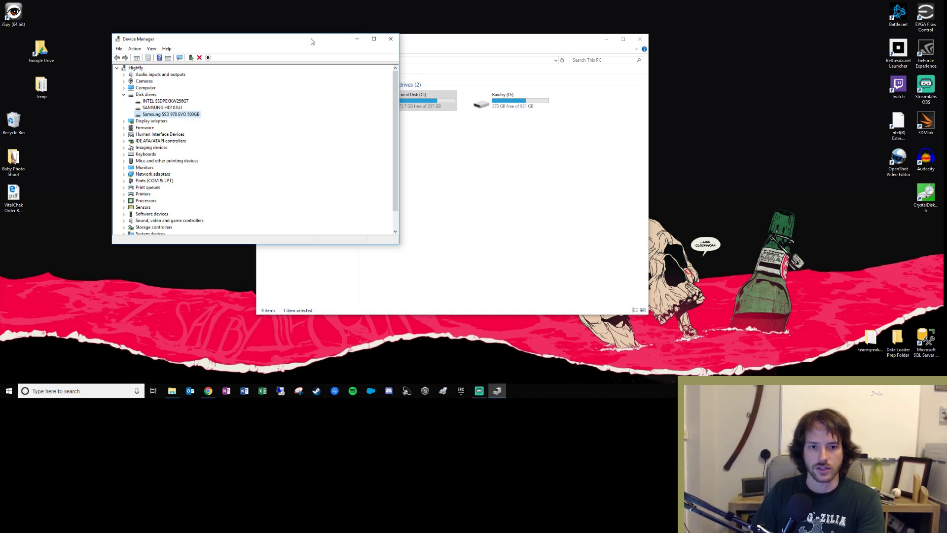
pyautogui.moveTo(327, 39); pyautogui.dragTo(273, 31)
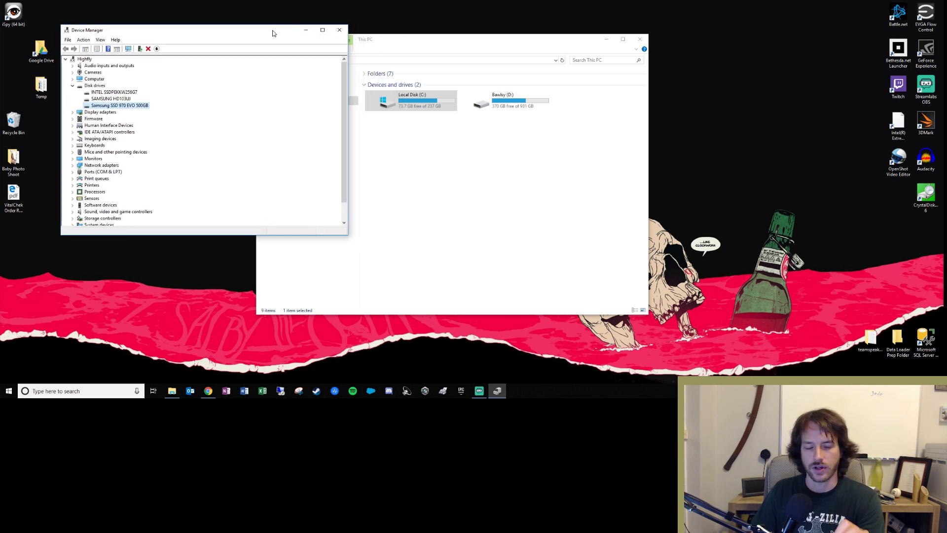
# Open Disk Management and initialize Disk 1 with the GPT (GUID Partition Table) partition style.
pyautogui.rightClick(8, 395)
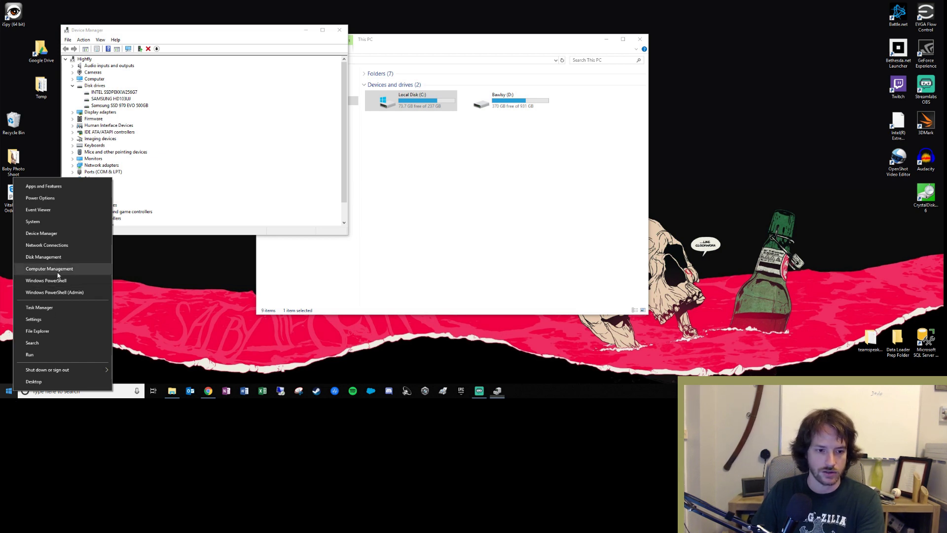
pyautogui.click(76, 257)
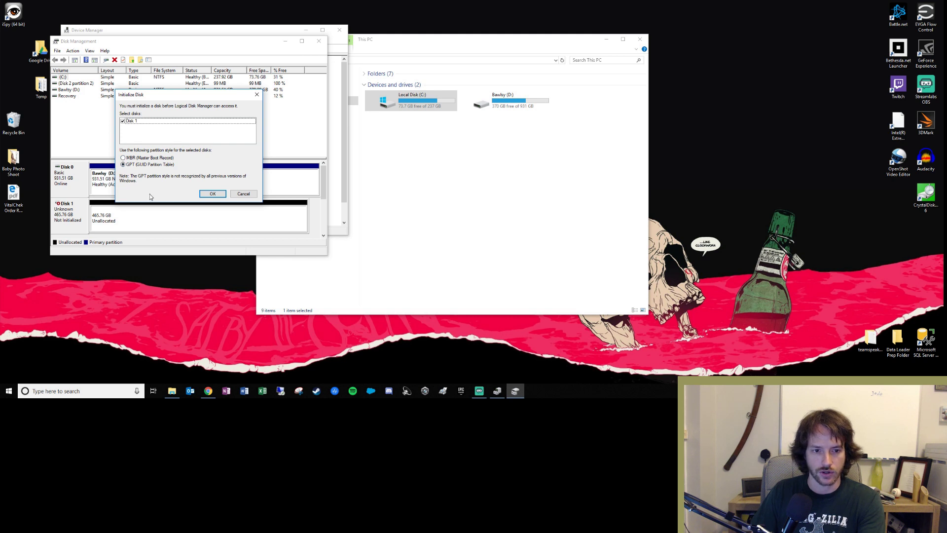
pyautogui.click(215, 194)
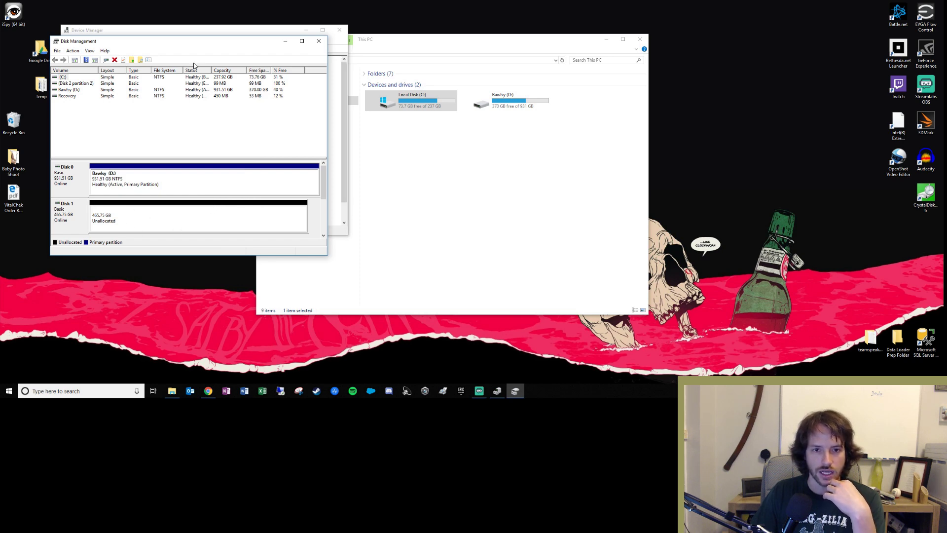
# Start a new simple volume in Disk 1's unallocated space, using the maximum available size.
pyautogui.moveTo(206, 47); pyautogui.dragTo(346, 46)
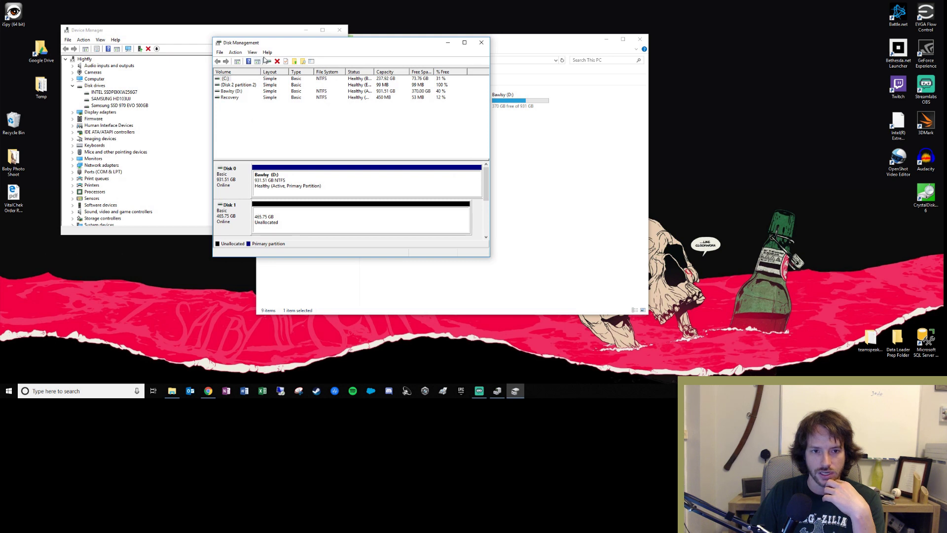
pyautogui.moveTo(249, 43); pyautogui.dragTo(211, 39)
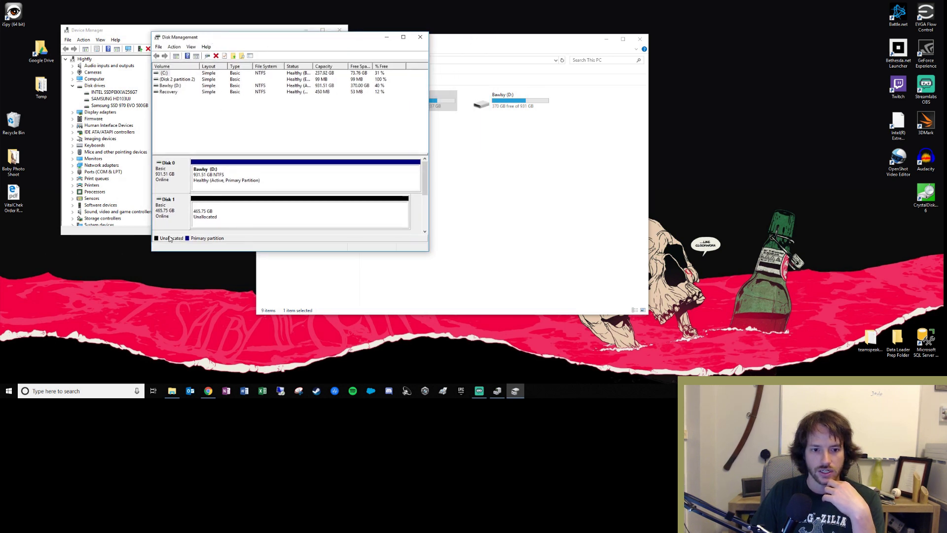
pyautogui.rightClick(229, 217)
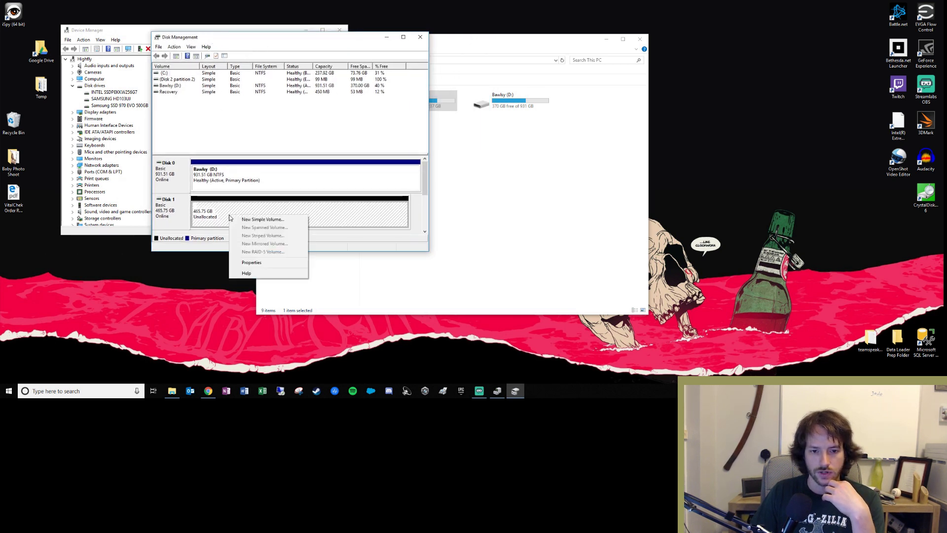
pyautogui.click(263, 220)
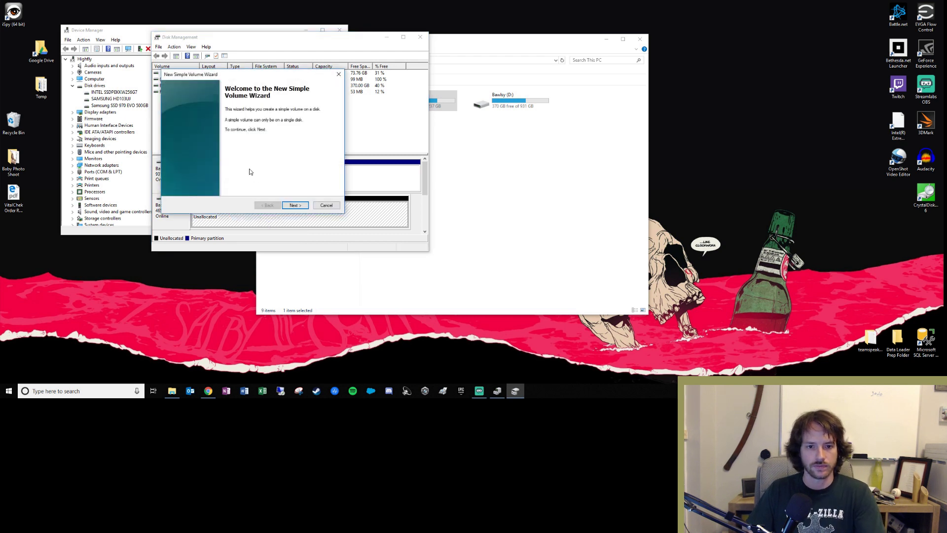
pyautogui.click(294, 205)
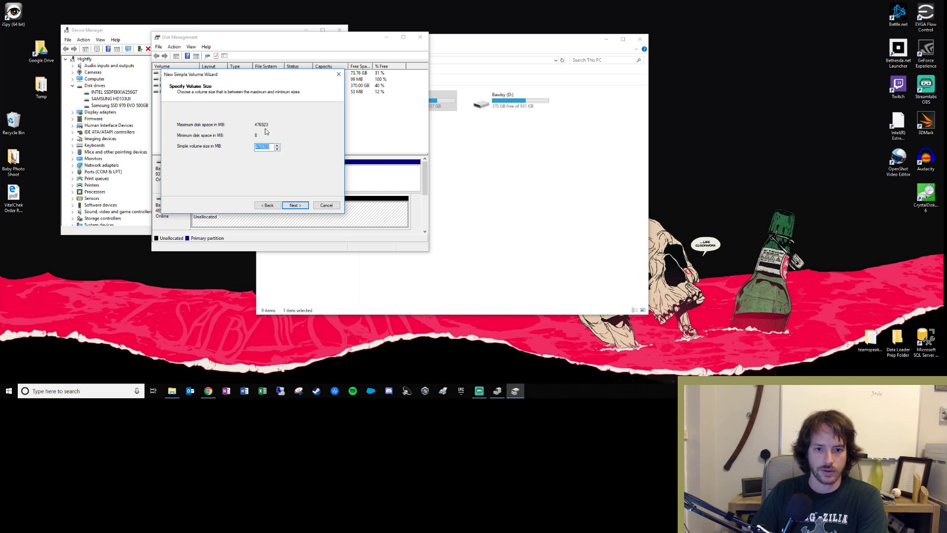
pyautogui.click(295, 205)
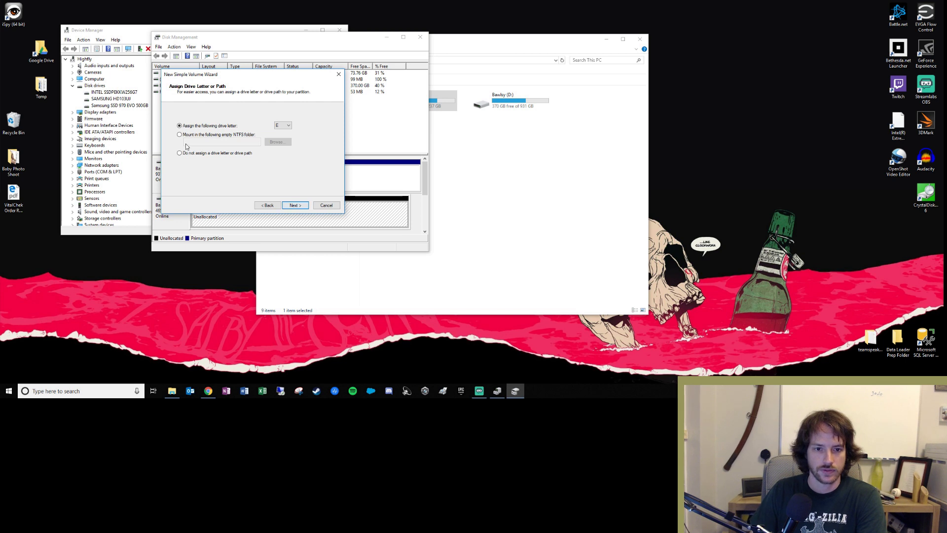
# Assign drive letter Z to the new volume and continue to its format settings.
pyautogui.click(284, 125)
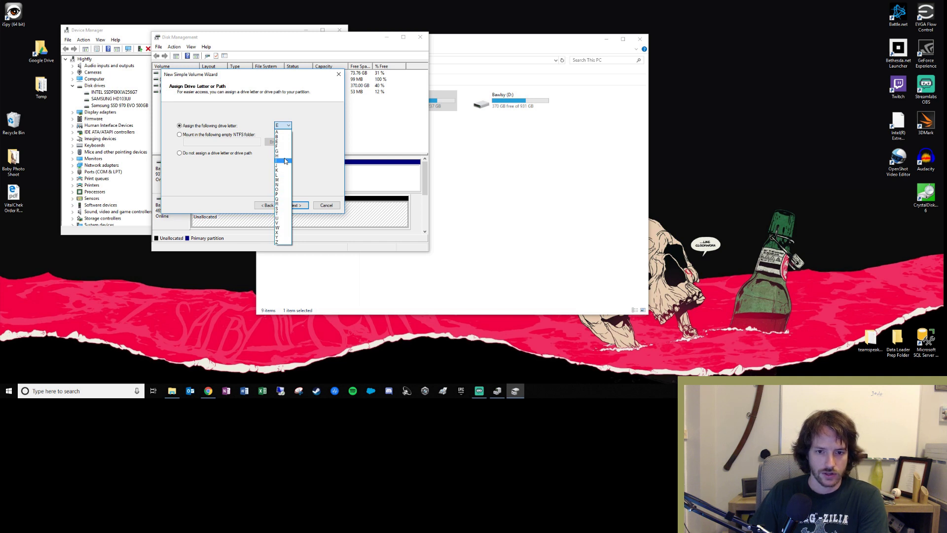
pyautogui.moveTo(464, 44); pyautogui.dragTo(504, 50)
pyautogui.click(222, 173)
pyautogui.click(283, 126)
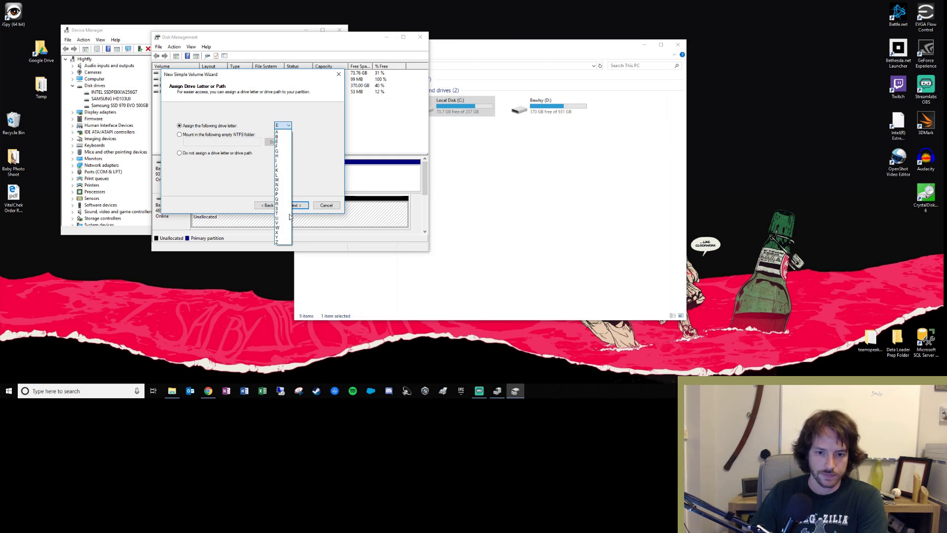
pyautogui.click(282, 243)
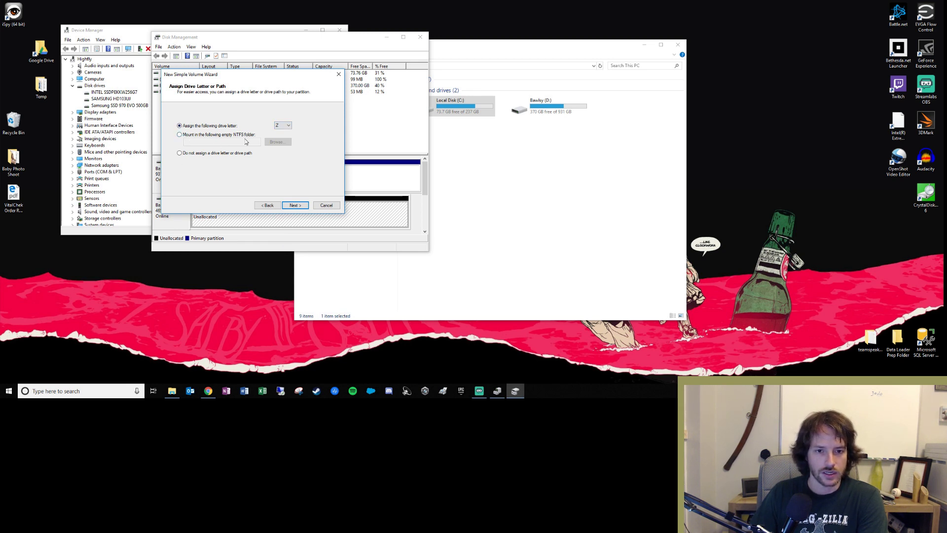
pyautogui.click(298, 206)
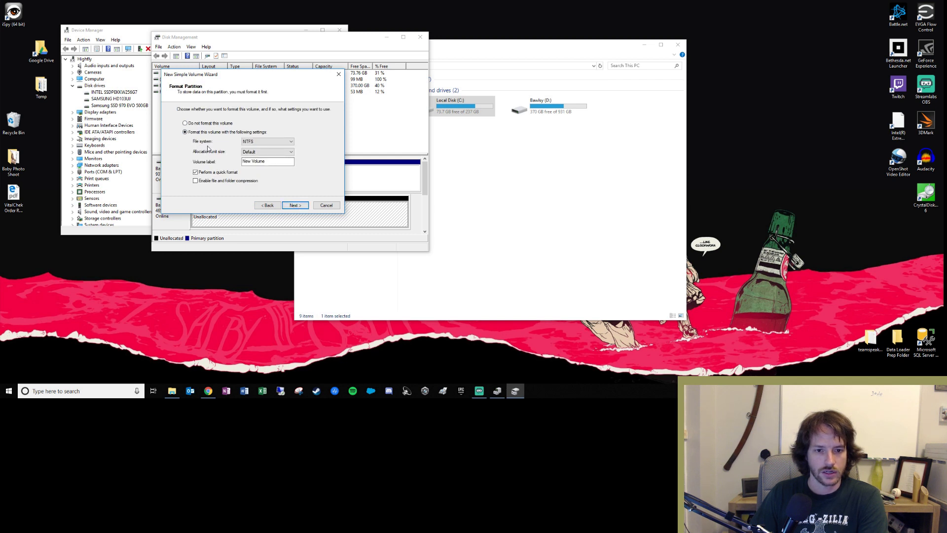
# Label the volume Dolphin and create it with a quick NTFS format at the default allocation unit size.
pyautogui.click(266, 142)
pyautogui.click(266, 146)
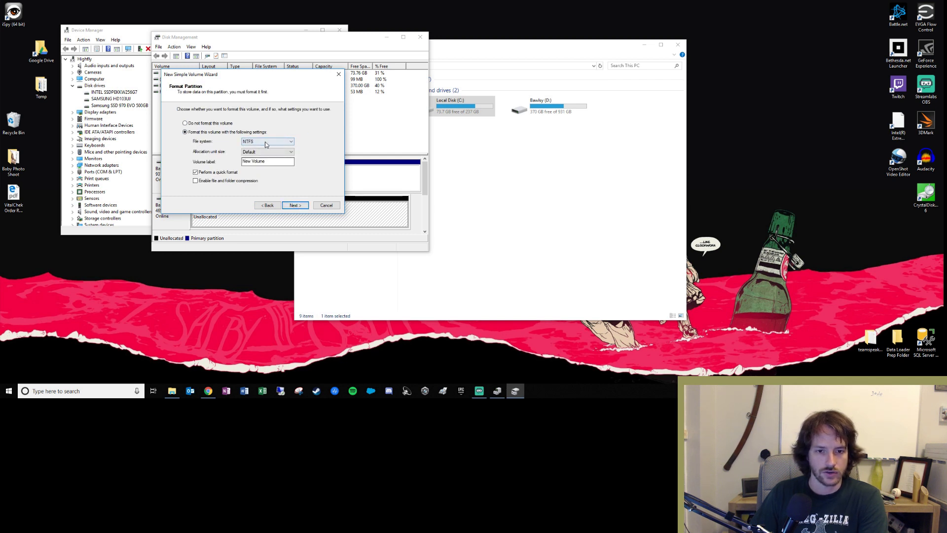
pyautogui.moveTo(293, 161); pyautogui.dragTo(131, 161)
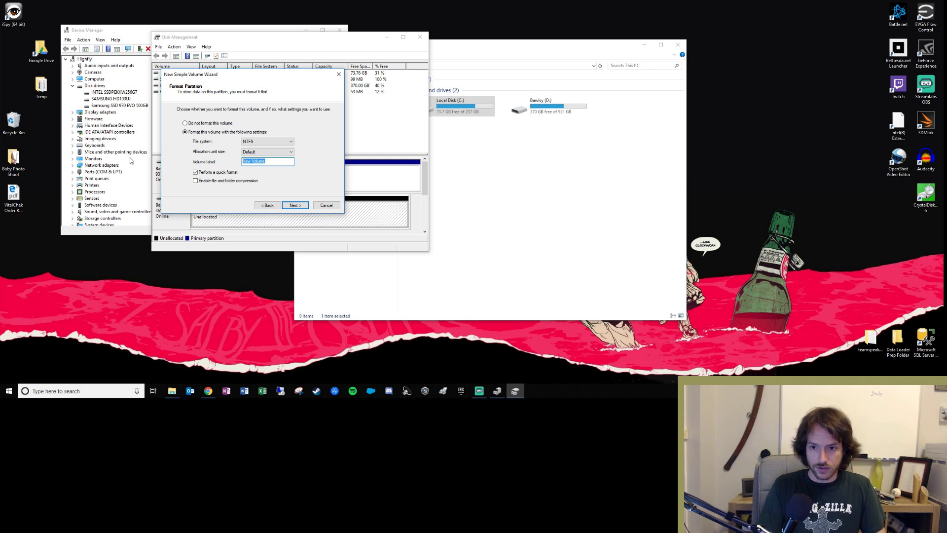
pyautogui.write('Dolphin')
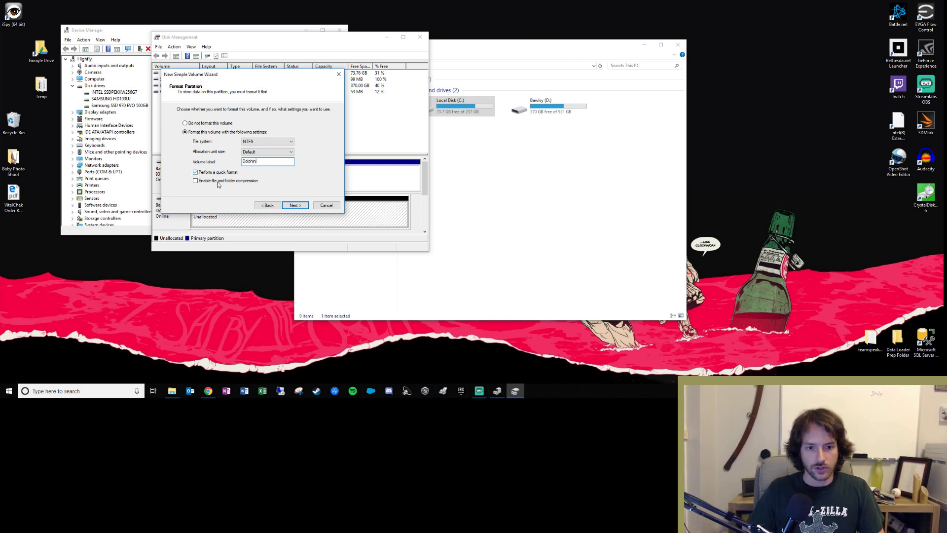
pyautogui.click(296, 205)
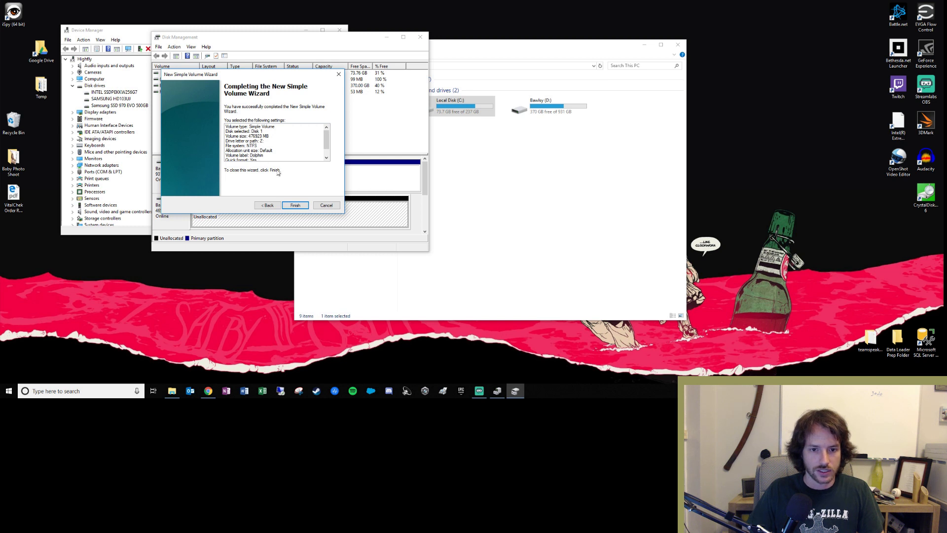
pyautogui.click(295, 204)
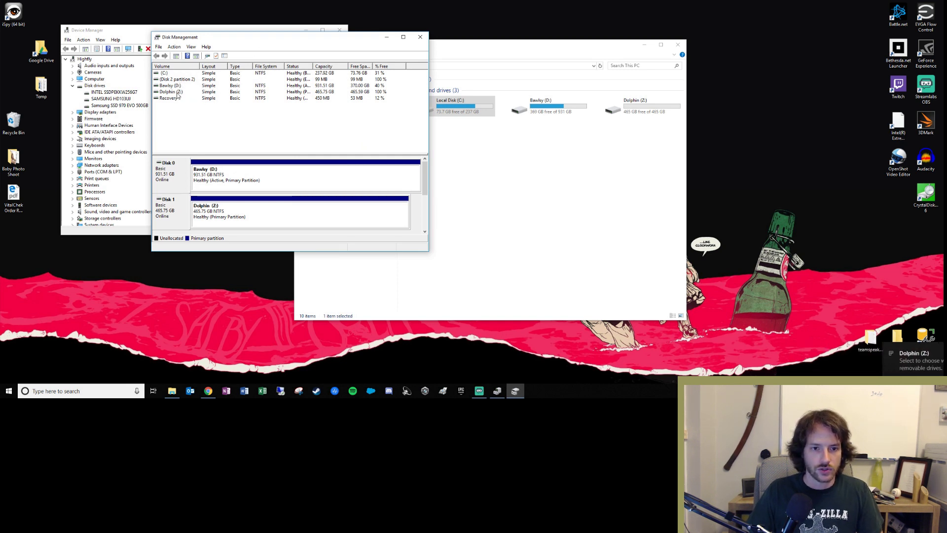
# Close Disk Management and Device Manager, and open the Dolphin (Z:) drive in File Explorer.
pyautogui.click(420, 38)
pyautogui.click(339, 31)
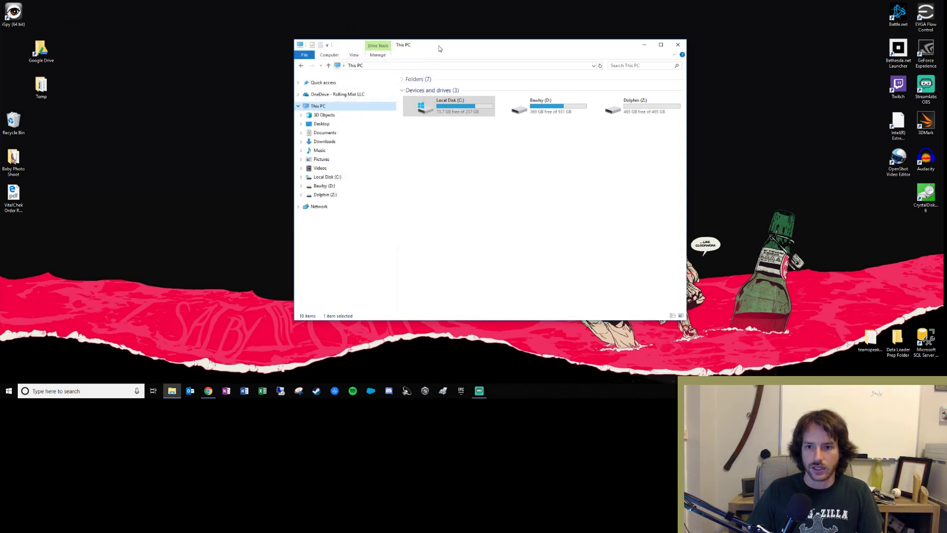
pyautogui.moveTo(440, 46); pyautogui.dragTo(332, 47)
pyautogui.click(523, 107)
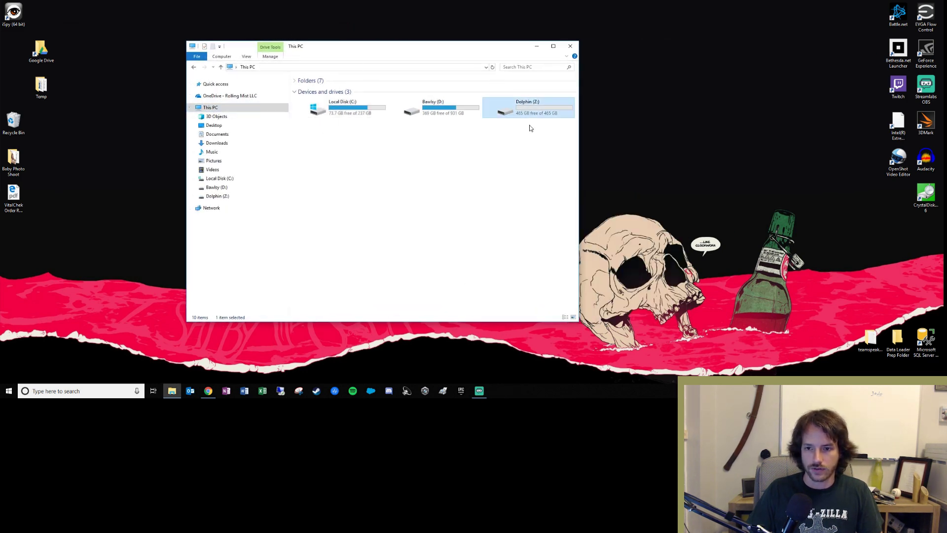
pyautogui.doubleClick(533, 114)
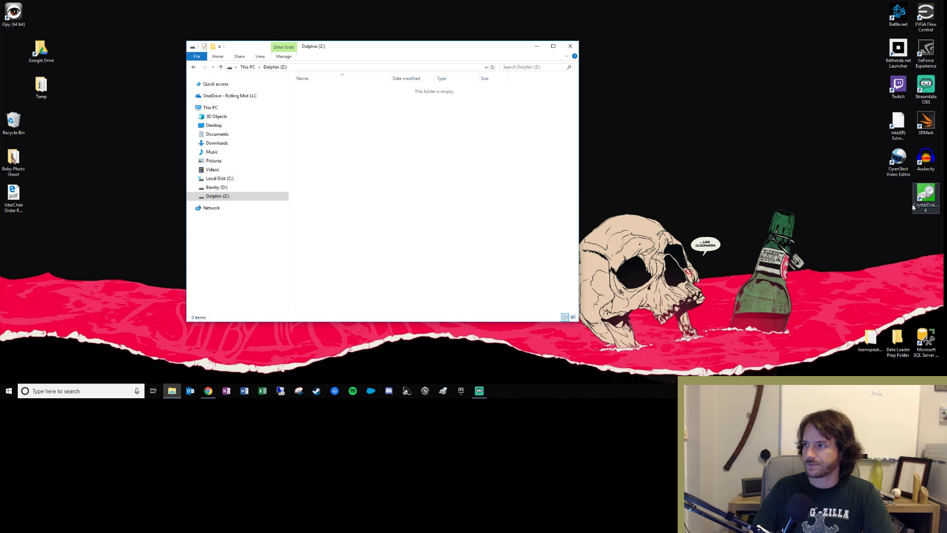
# Launch CrystalDiskMark from the desktop and place its window over the File Explorer window.
pyautogui.click(696, 180)
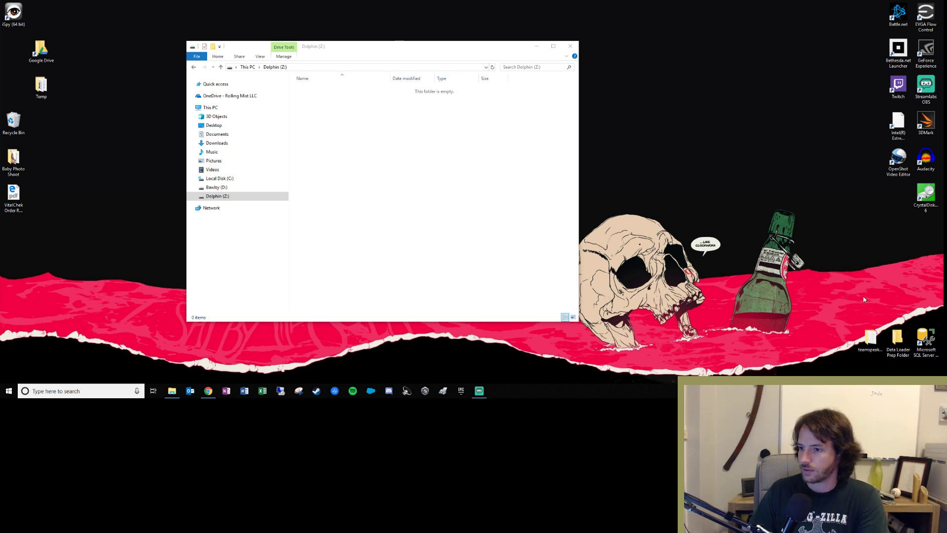
pyautogui.click(922, 199)
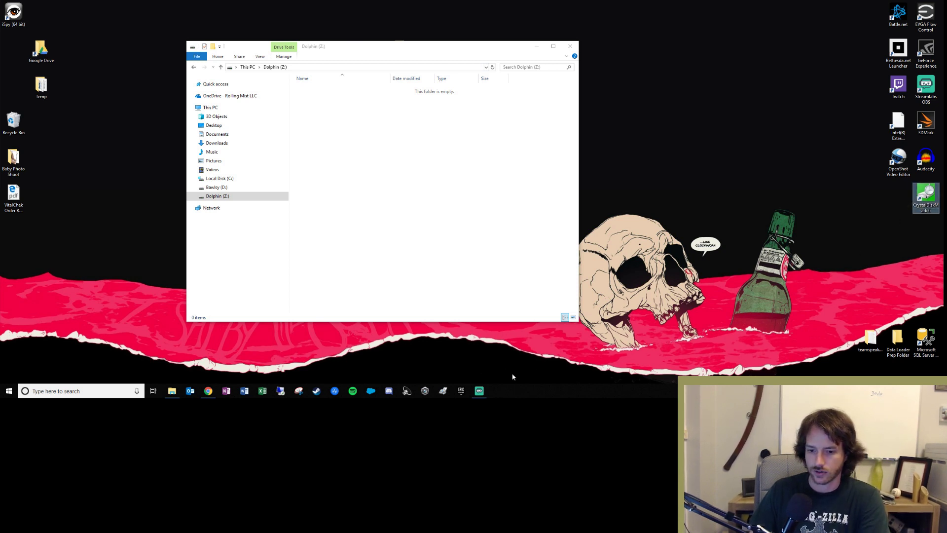
pyautogui.press('Return')
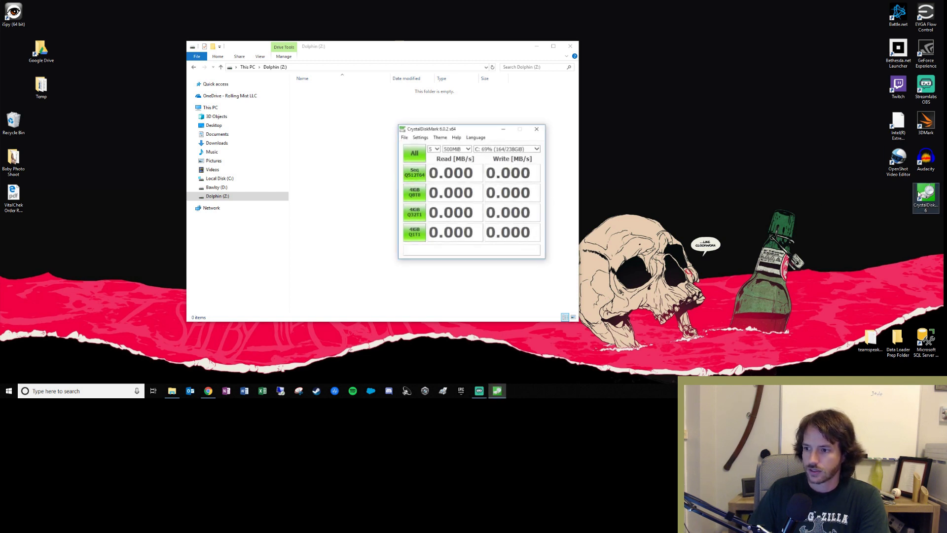
pyautogui.moveTo(486, 131); pyautogui.dragTo(401, 102)
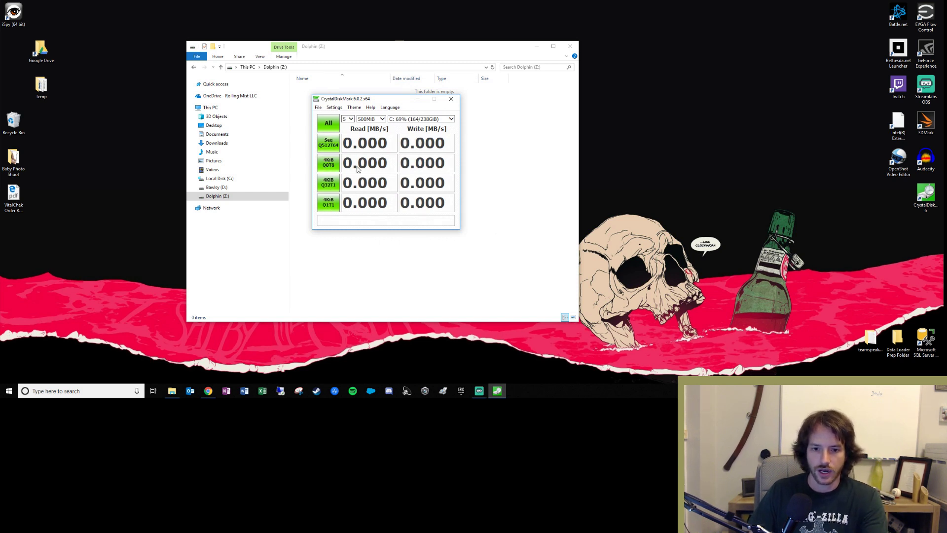
pyautogui.click(333, 108)
pyautogui.moveTo(319, 111)
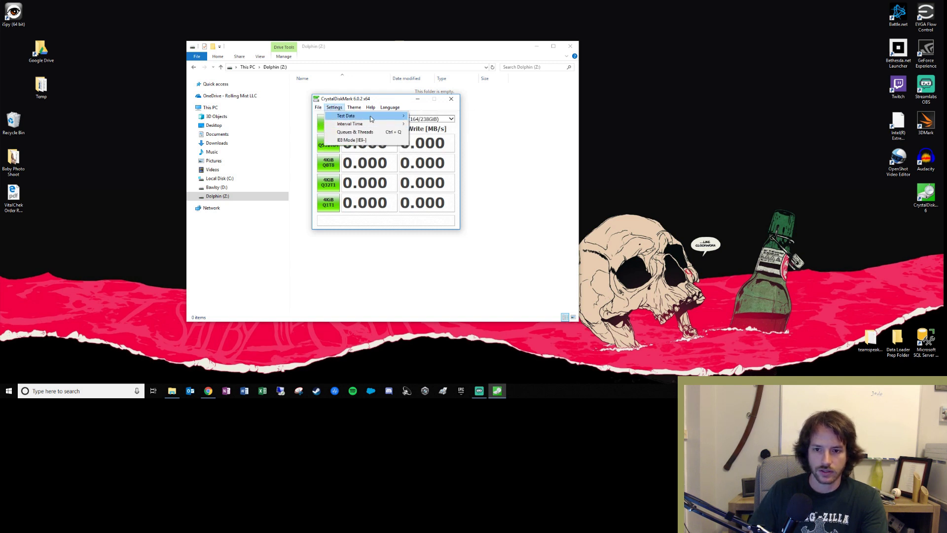
pyautogui.click(335, 108)
pyautogui.click(336, 108)
pyautogui.click(337, 109)
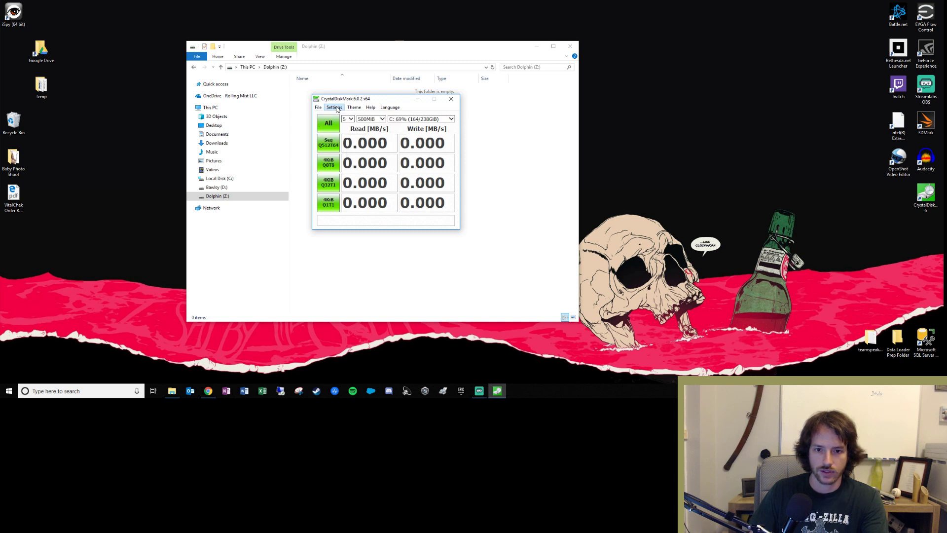
pyautogui.click(337, 109)
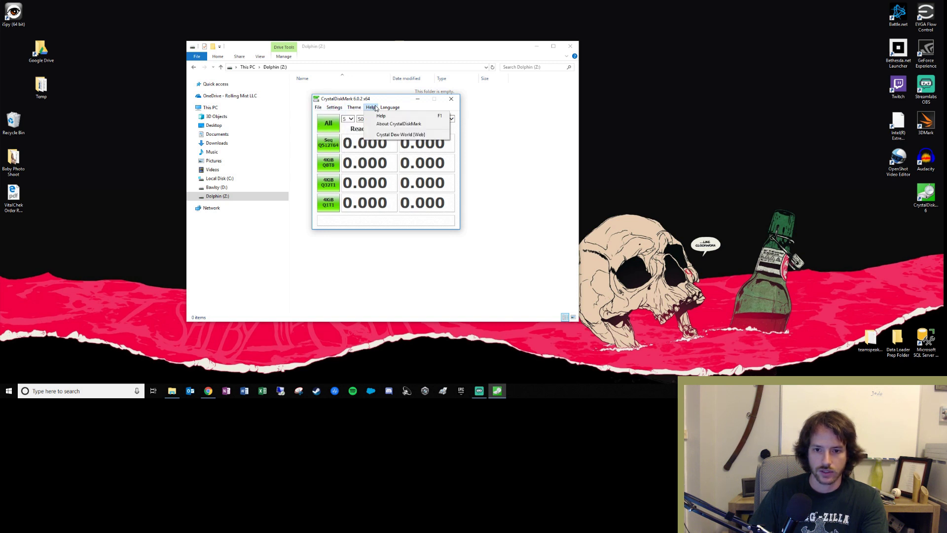
# Reset the benchmark's queues and threads to their default values and close their settings dialog.
pyautogui.click(375, 108)
pyautogui.click(336, 108)
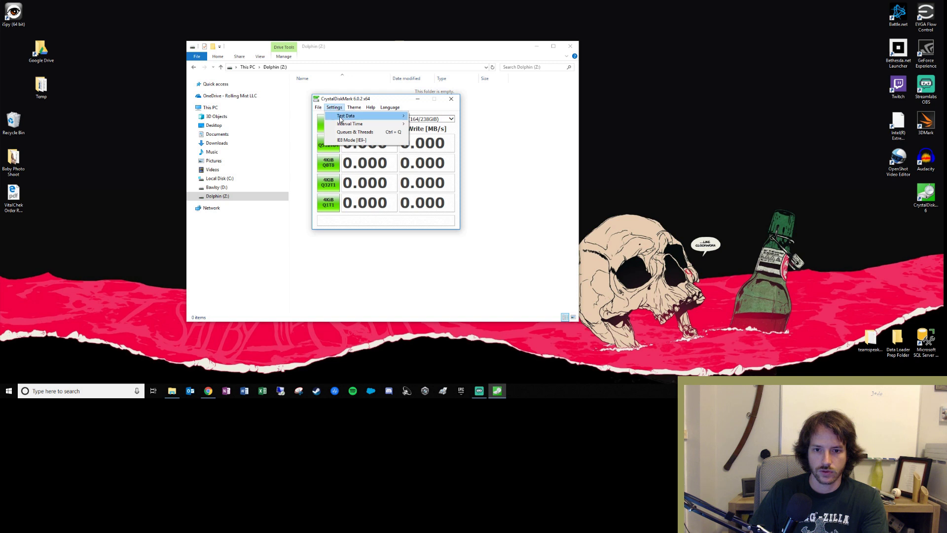
pyautogui.click(338, 109)
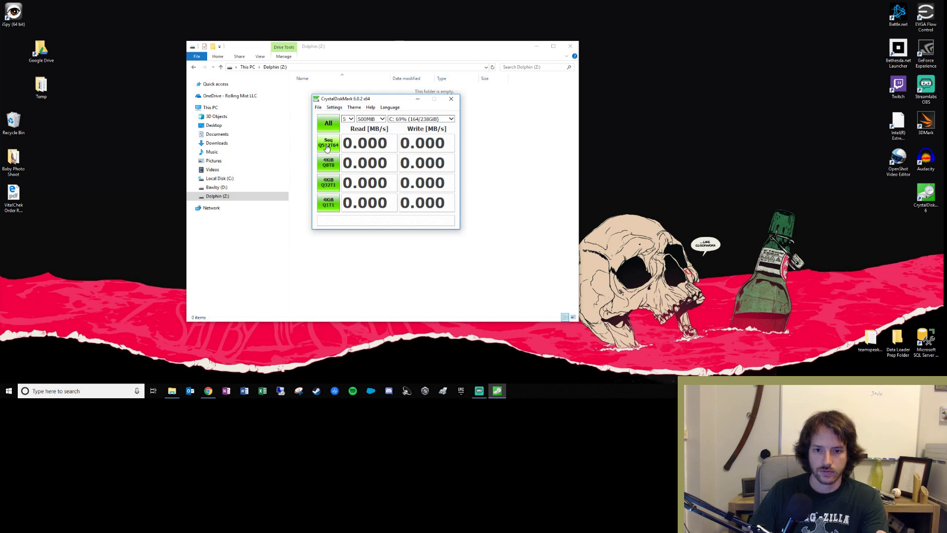
pyautogui.click(318, 109)
pyautogui.click(335, 108)
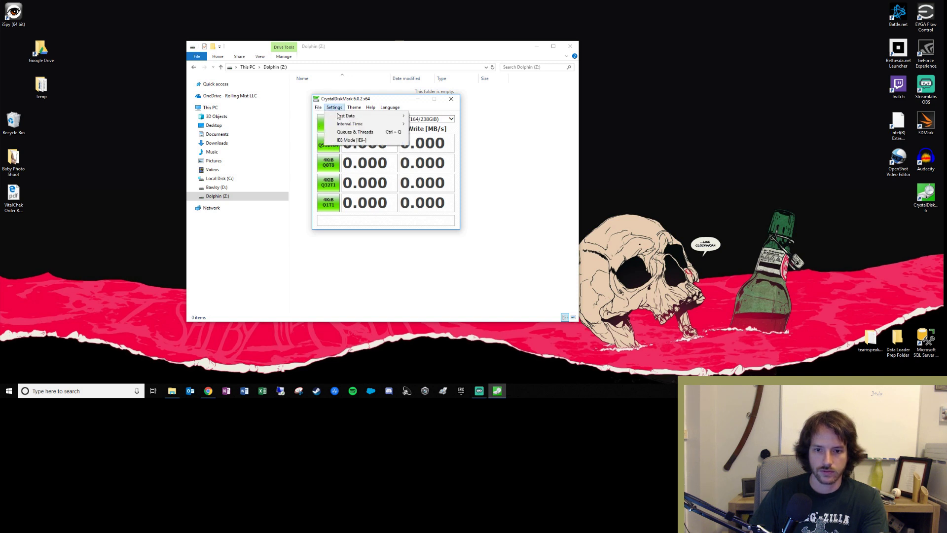
pyautogui.click(382, 132)
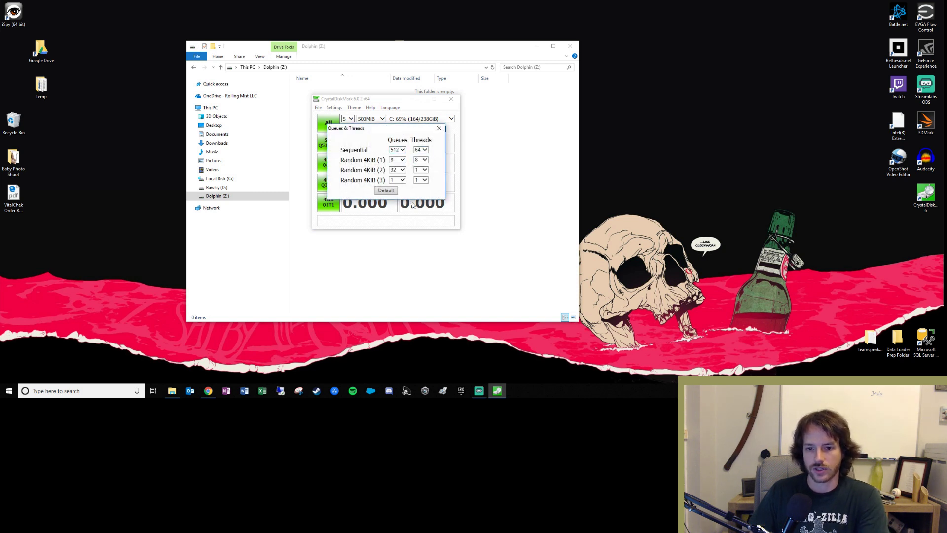
pyautogui.click(386, 192)
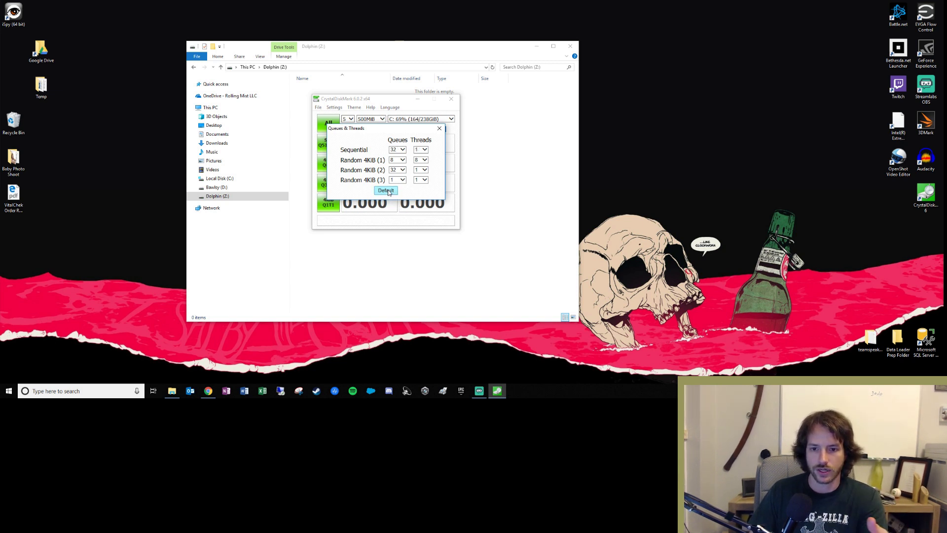
pyautogui.click(439, 128)
# Choose drive Z as the benchmark target with a 1GiB test size and run all the tests.
pyautogui.click(436, 119)
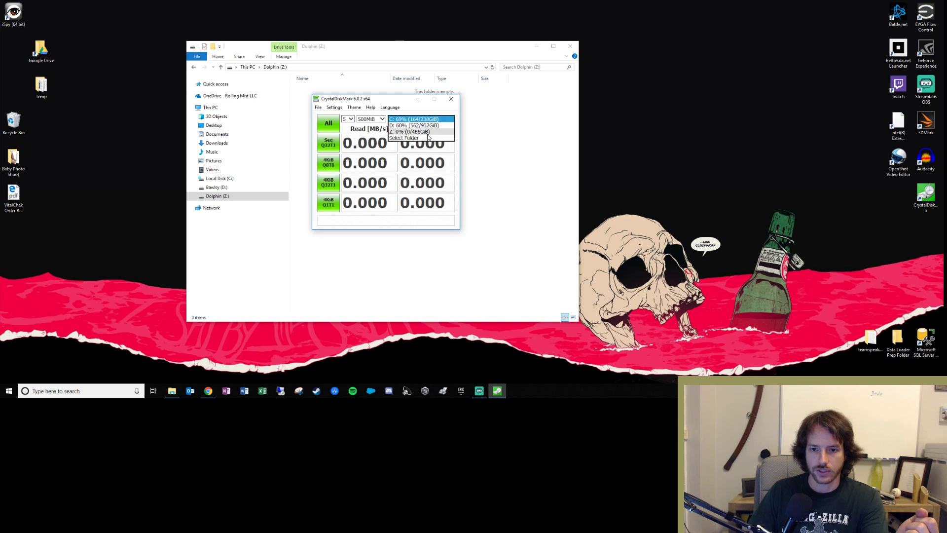
pyautogui.click(404, 132)
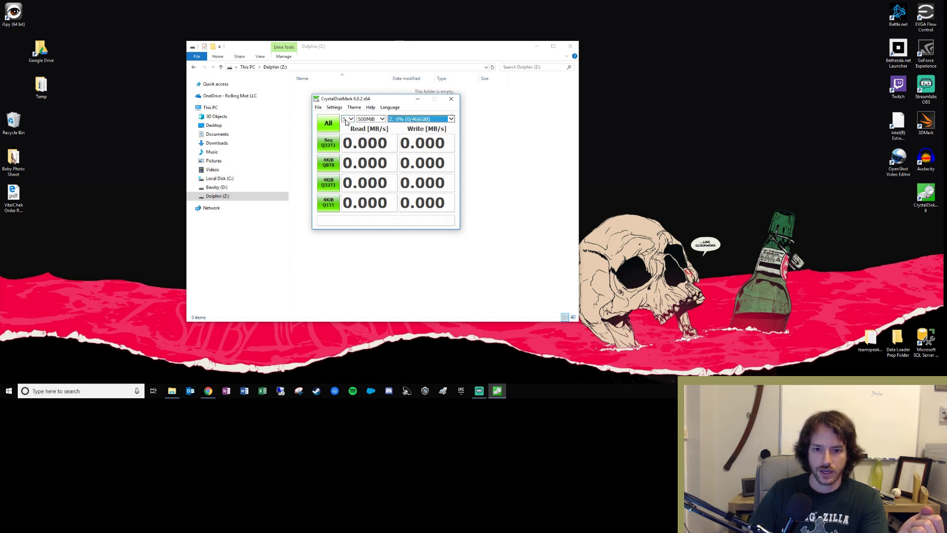
pyautogui.click(372, 123)
pyautogui.click(371, 125)
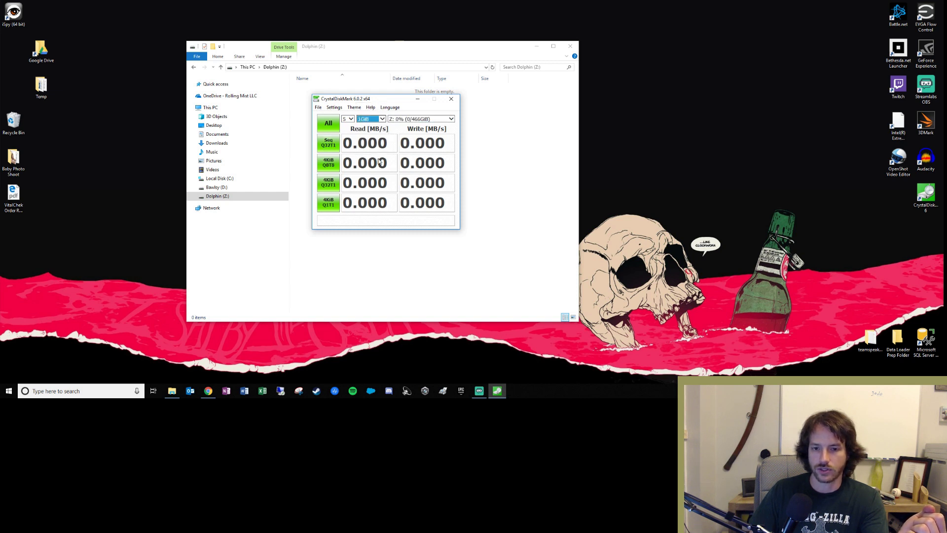
pyautogui.click(331, 130)
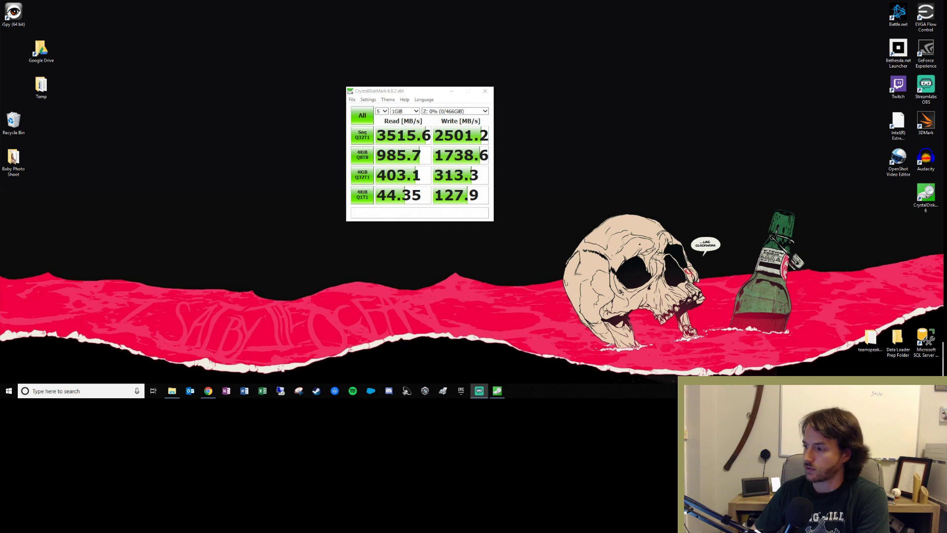
# Switch to Chrome, place its window beside the benchmark results, and examine UserBenchmark's speed comparison of the Samsung 970 Pro and 970 Evo.
pyautogui.hotkey('alt', 'Tab')
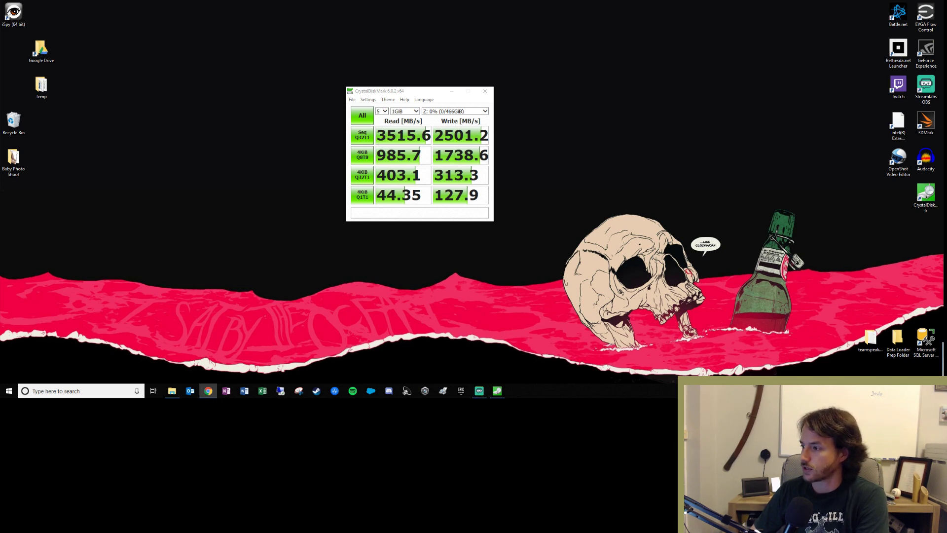
pyautogui.moveTo(795, 395); pyautogui.dragTo(840, 26)
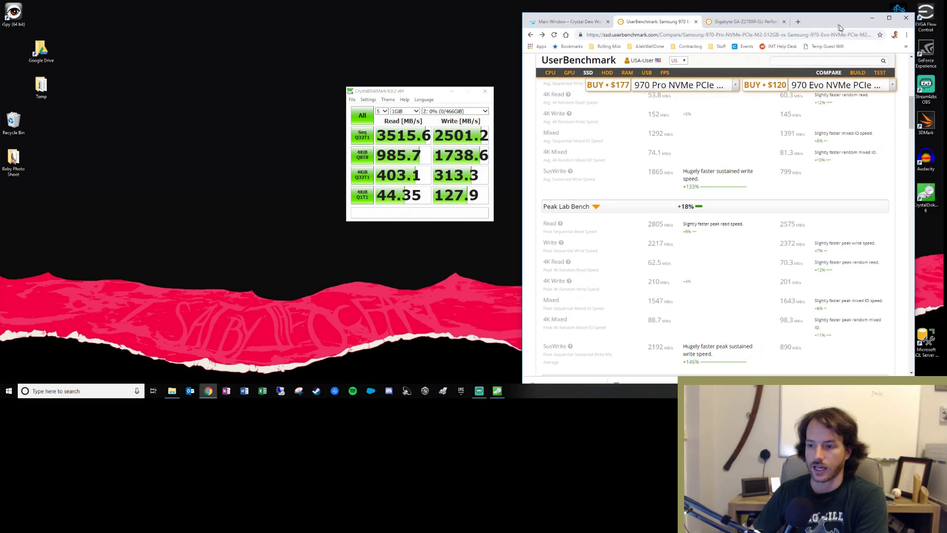
pyautogui.scroll(10, 842, 188)
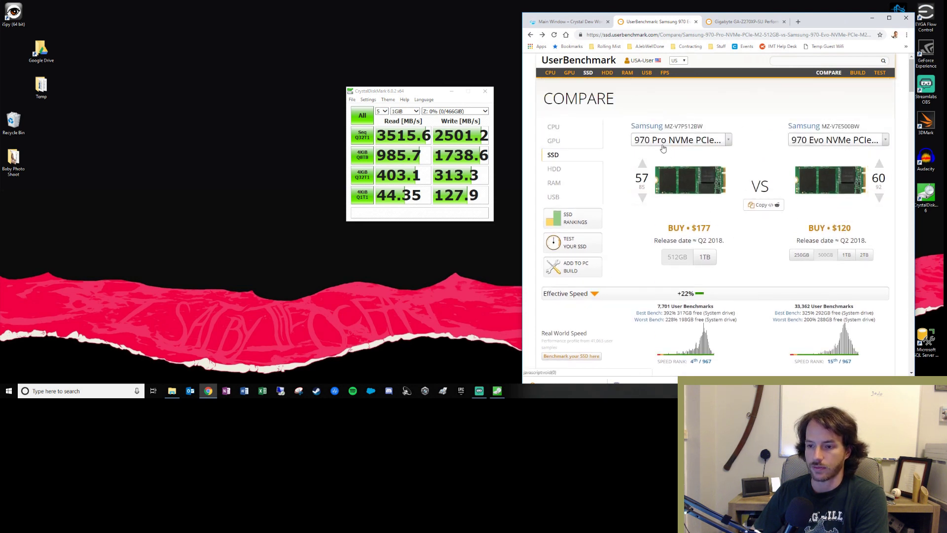
pyautogui.tripleClick(779, 116)
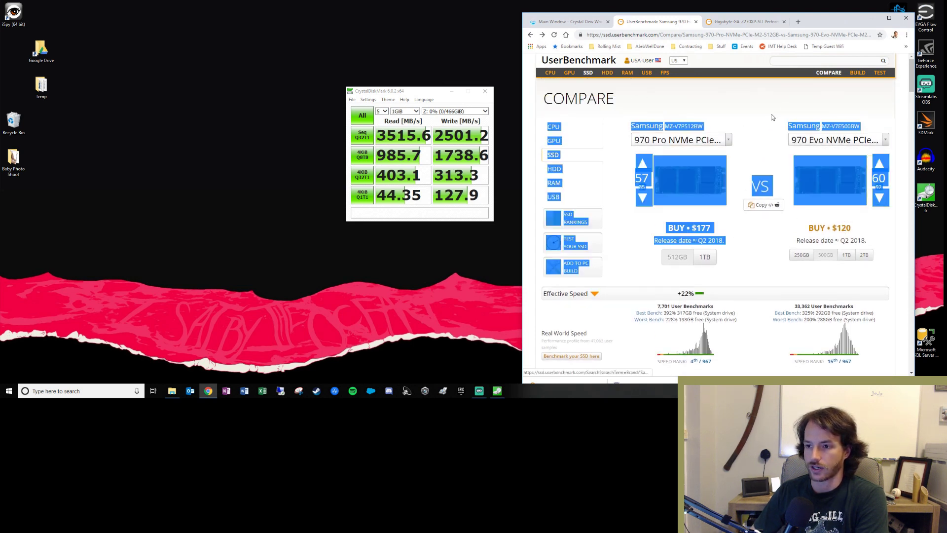
pyautogui.click(817, 153)
pyautogui.scroll(-6, 817, 208)
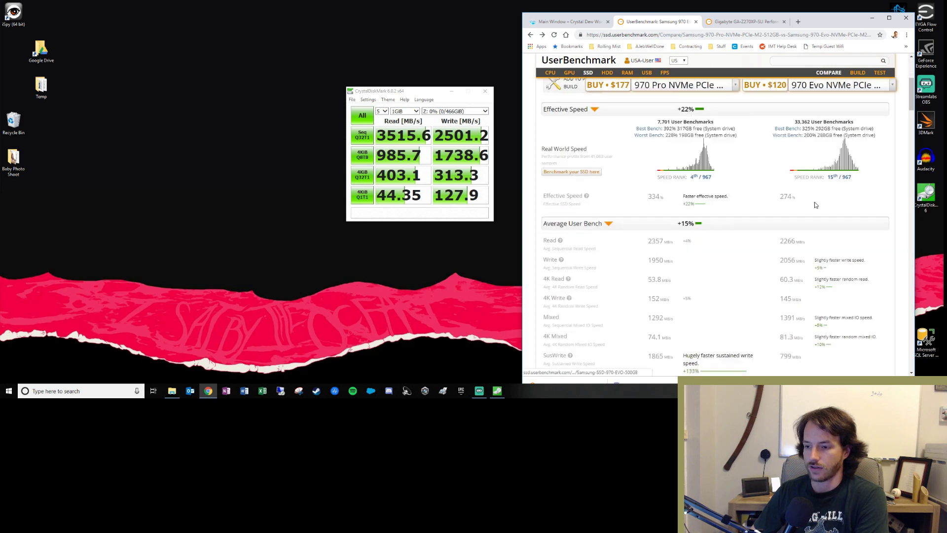
pyautogui.scroll(-3, 816, 207)
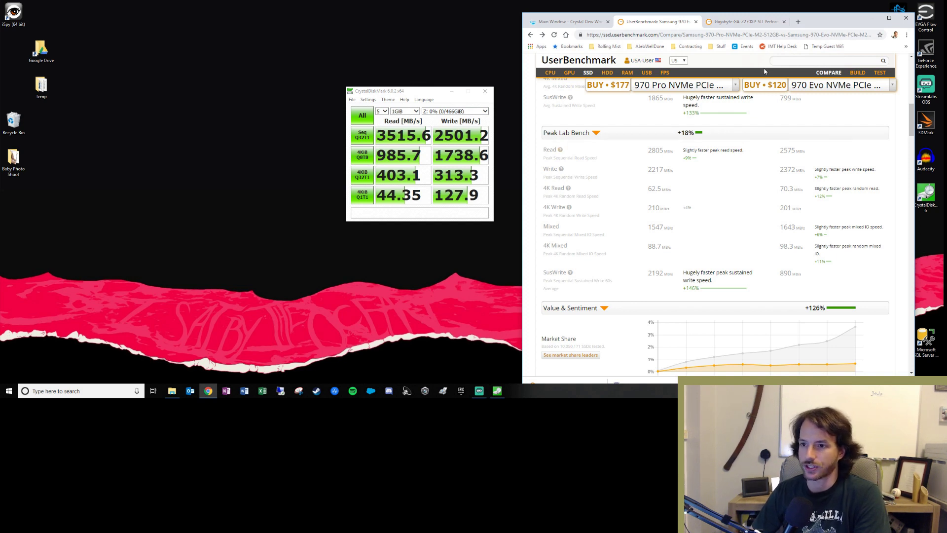
# View the Gigabyte GA-Z270XP-SLI UserBenchmark run and examine the Samsung 970 Evo's entry among its drives.
pyautogui.click(763, 24)
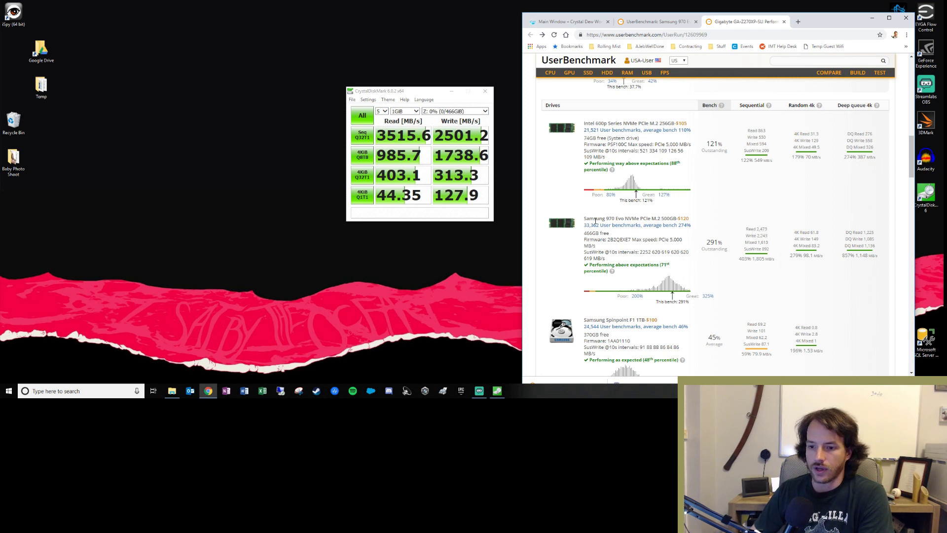
pyautogui.moveTo(595, 220); pyautogui.dragTo(809, 265)
pyautogui.click(787, 271)
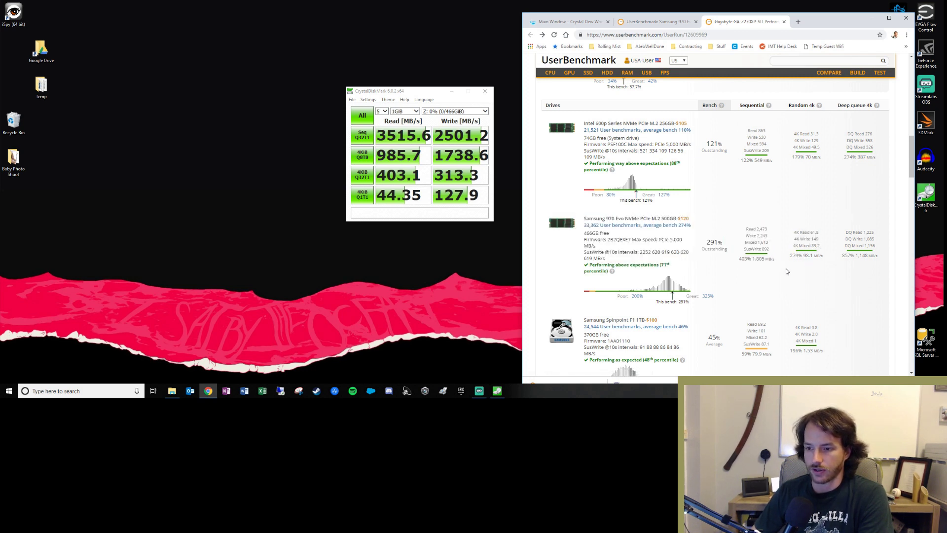